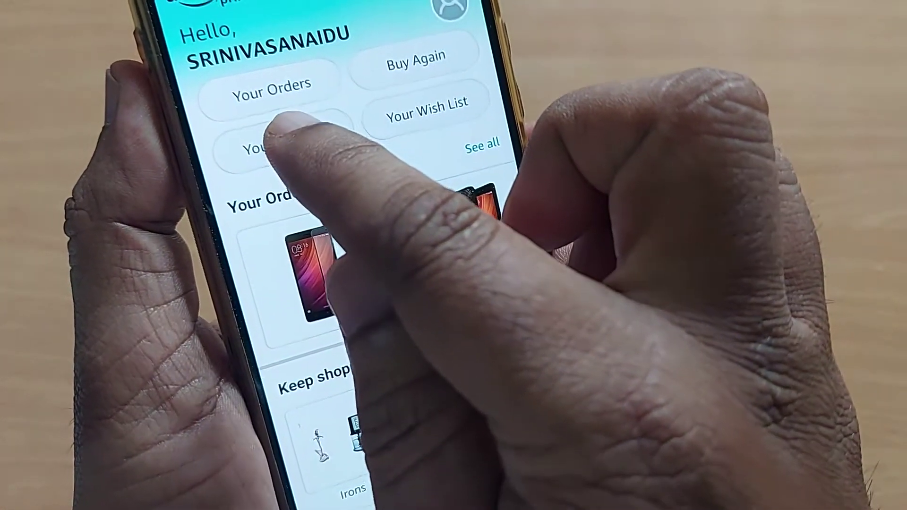
# Open Your Account to reach the account settings list with Manage Prime membership.
pyautogui.click(305, 150)
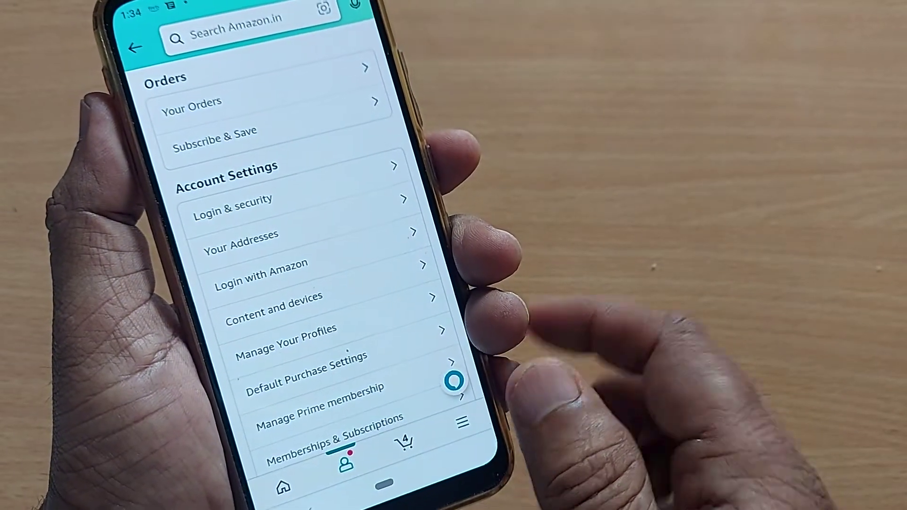
pyautogui.scroll(-3, 382, 340)
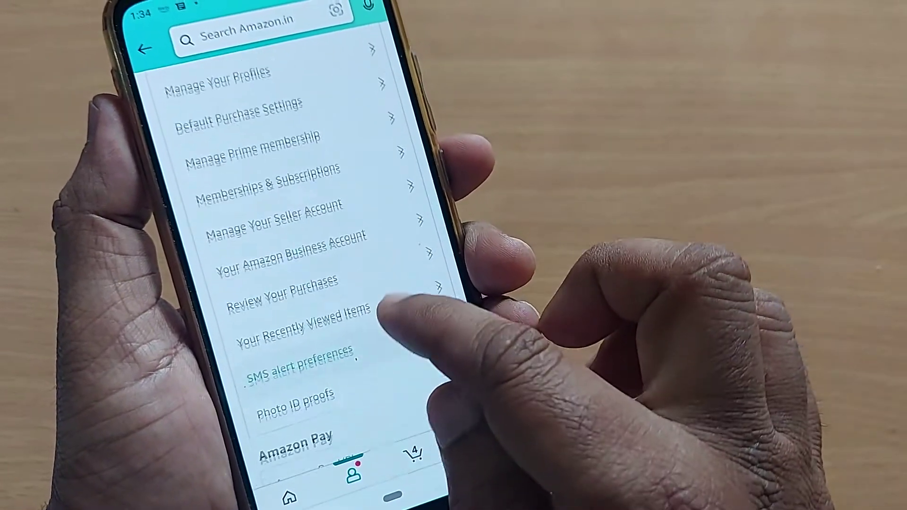
pyautogui.scroll(-2, 389, 341)
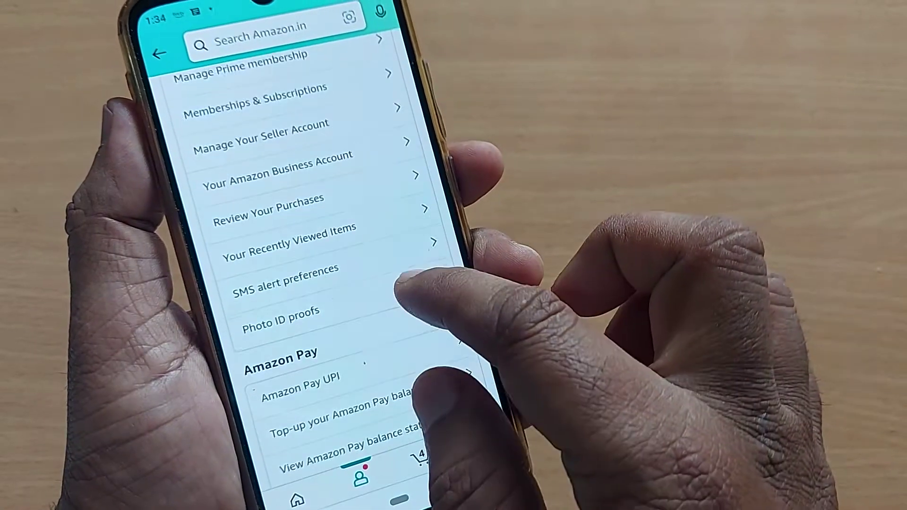
pyautogui.scroll(2, 396, 369)
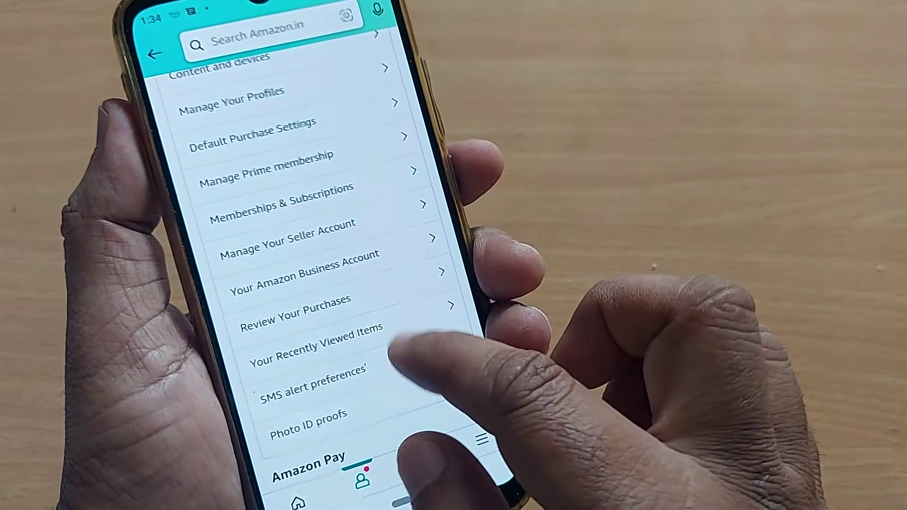
pyautogui.scroll(2, 418, 318)
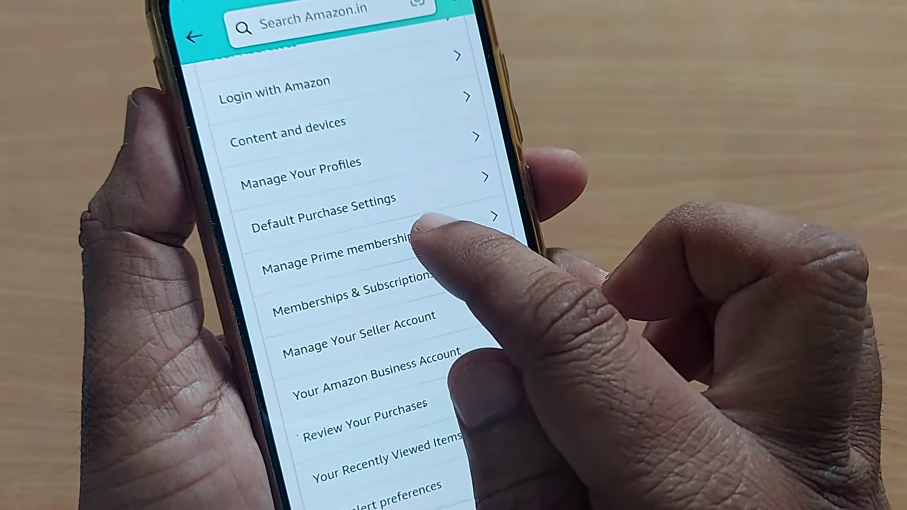
# Open Manage Prime membership to view Membership Info and Your Benefits.
pyautogui.click(422, 223)
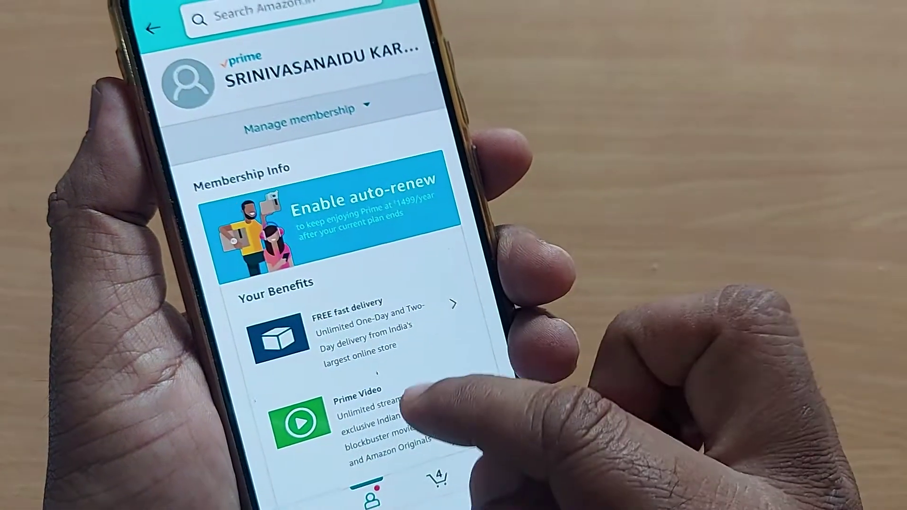
pyautogui.scroll(-3, 418, 319)
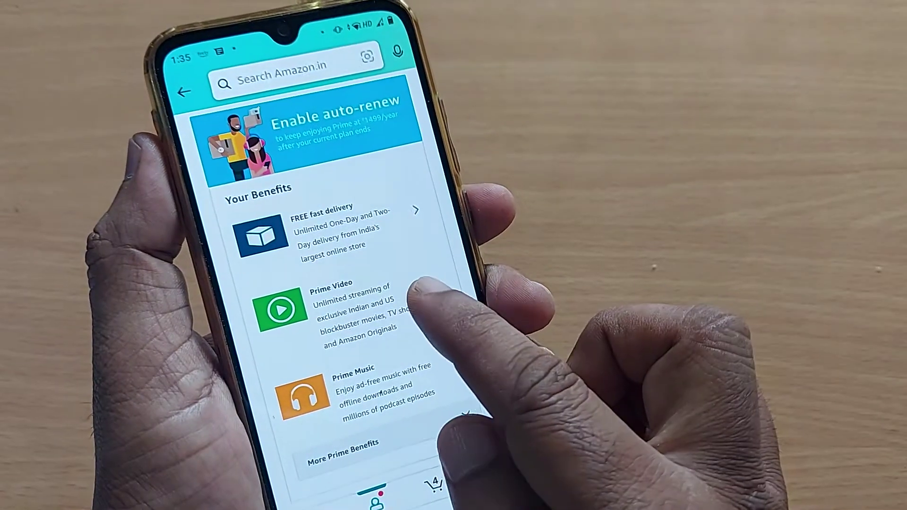
pyautogui.scroll(3, 333, 284)
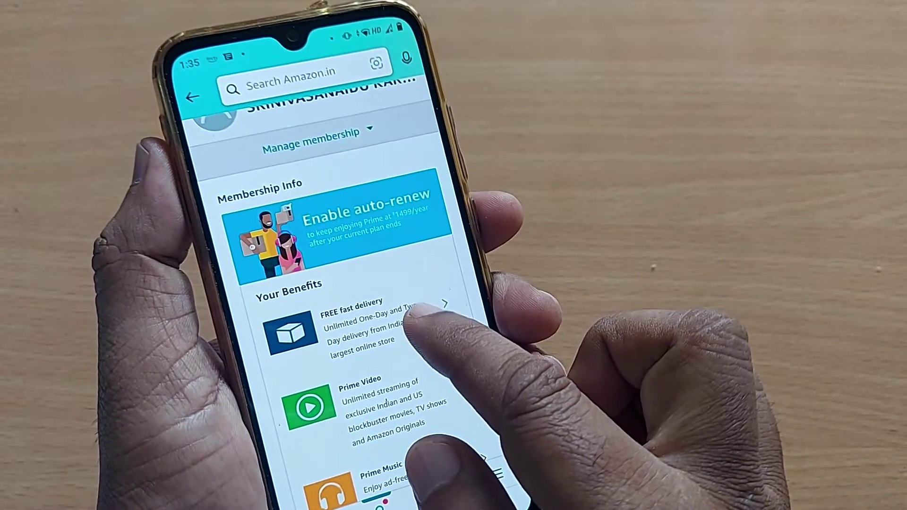
pyautogui.scroll(-1, 426, 312)
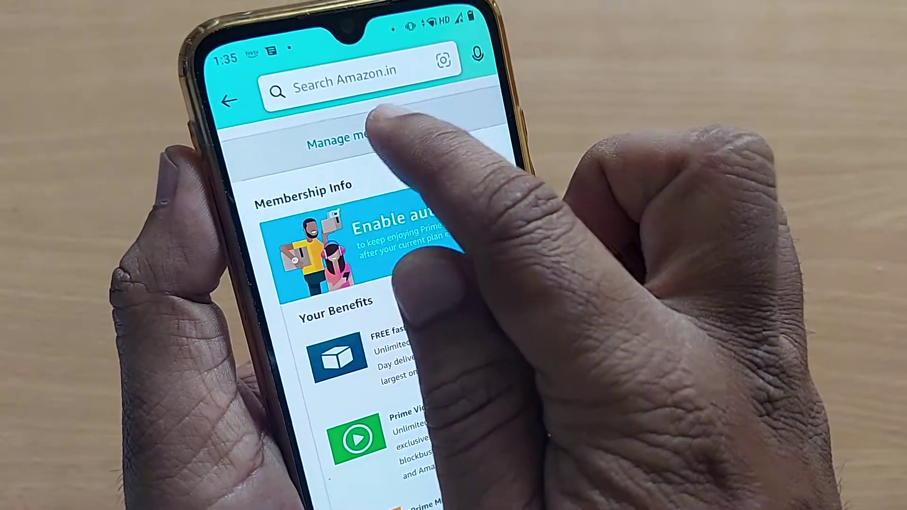
# Expand Manage membership to show the annual plan and 3 October 2022 end date.
pyautogui.click(376, 135)
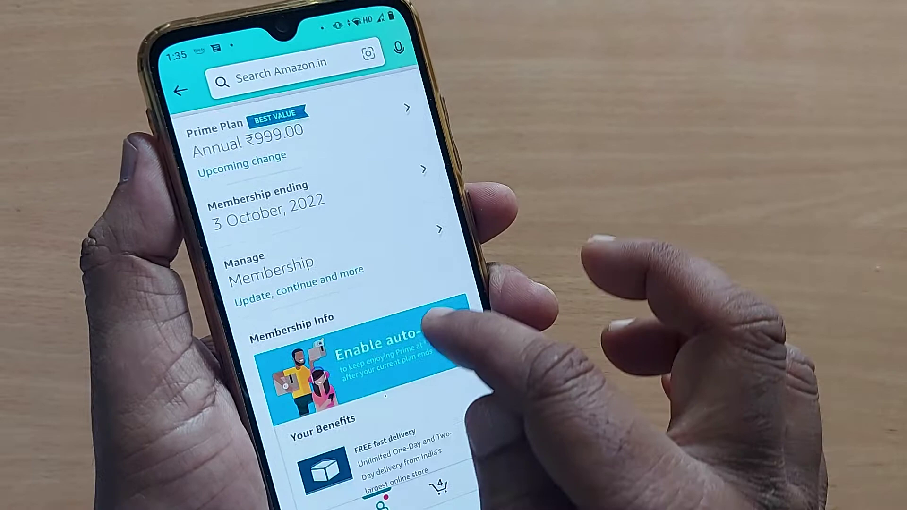
pyautogui.scroll(-2, 425, 305)
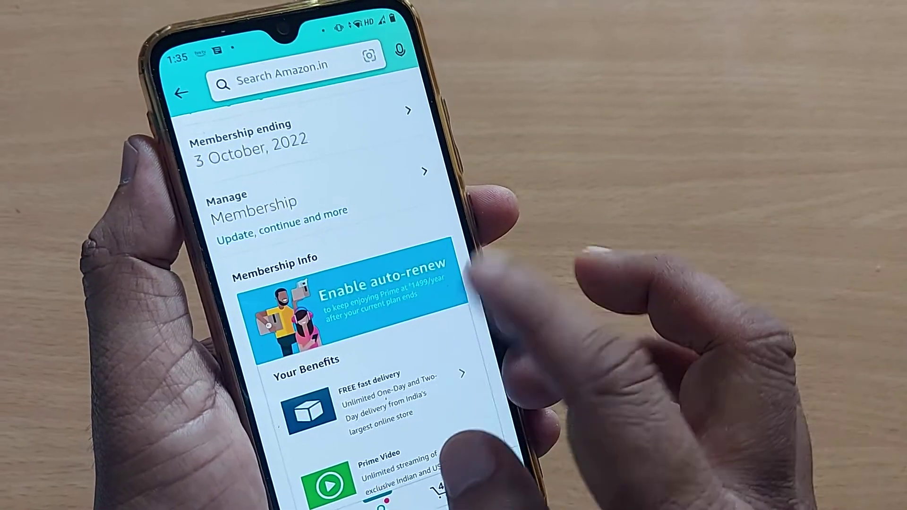
pyautogui.scroll(-5, 453, 319)
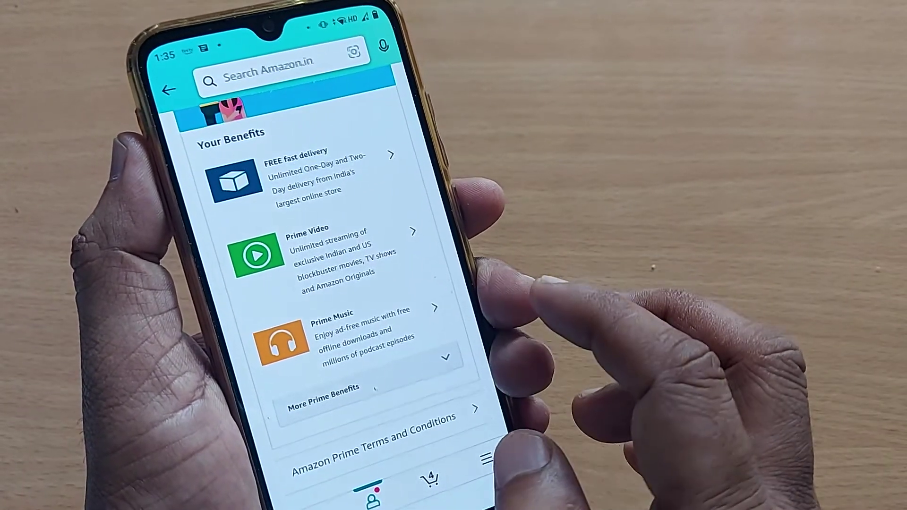